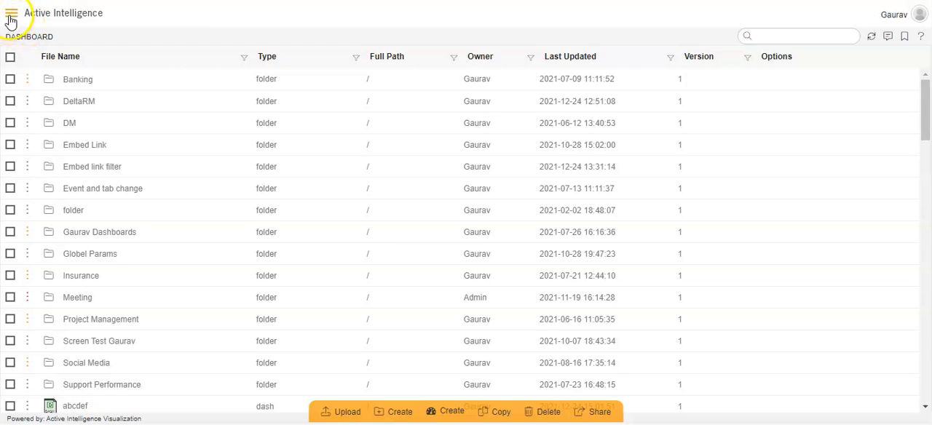
# Open the Report Bursting page from the Documents section of the navigation
pyautogui.click(10, 18)
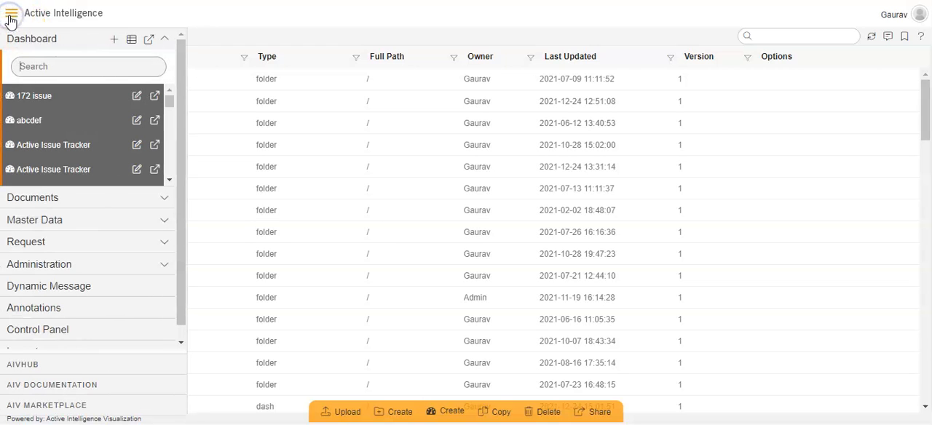
pyautogui.click(43, 198)
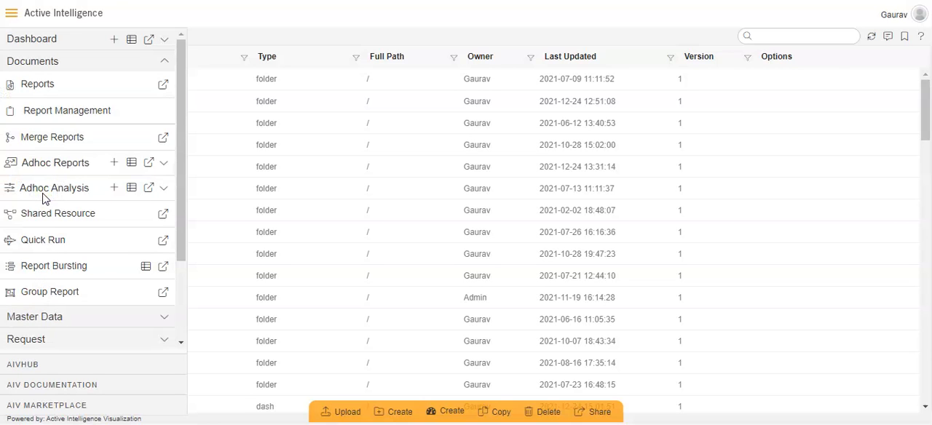
pyautogui.click(62, 271)
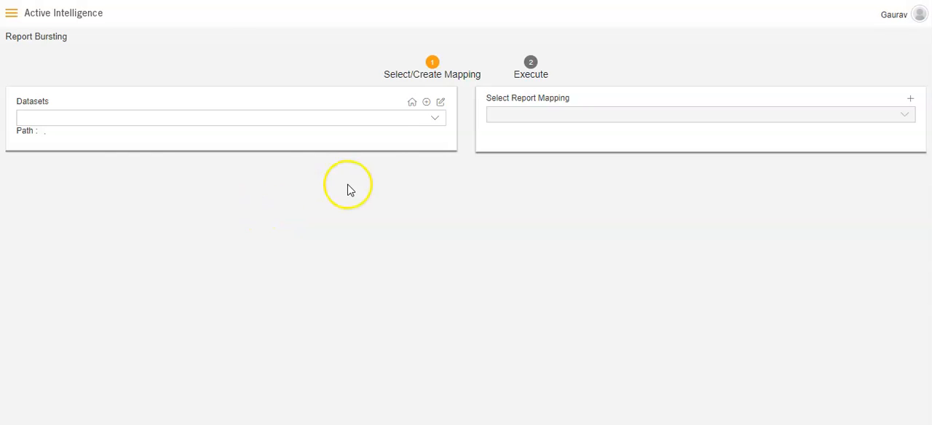
# Search the datasets for "order" and select OrderDetails.ds as the bursting dataset
pyautogui.click(430, 128)
pyautogui.write('ord')
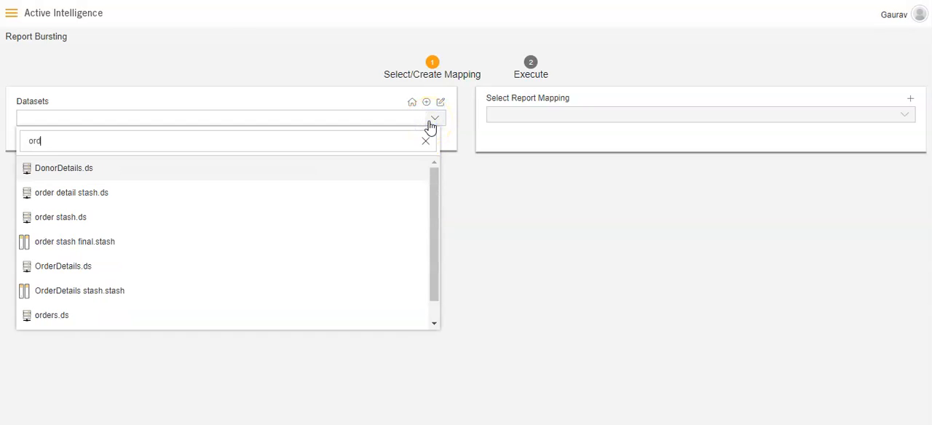
pyautogui.write('er')
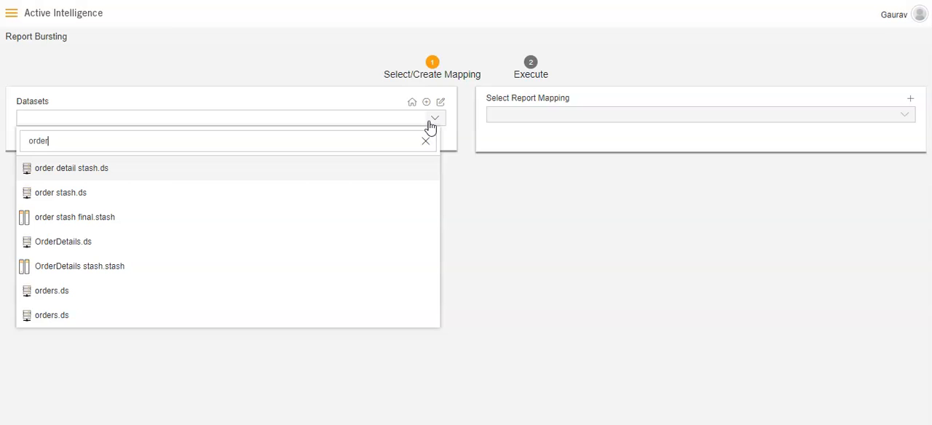
pyautogui.click(290, 241)
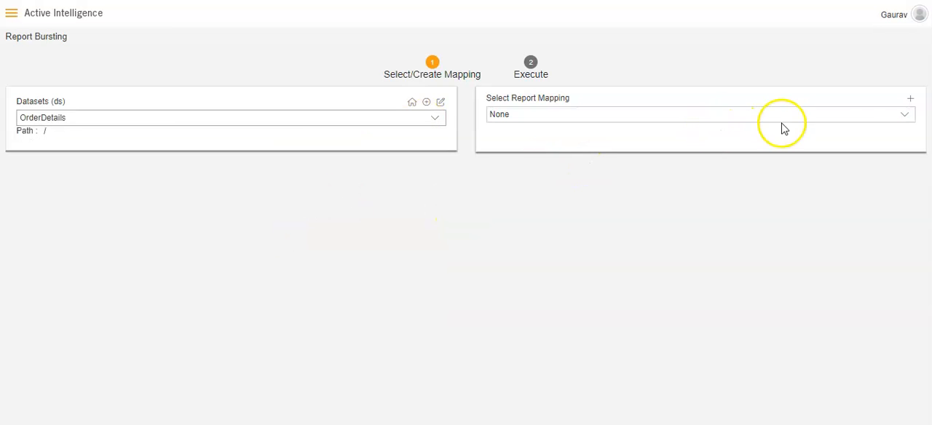
pyautogui.click(904, 116)
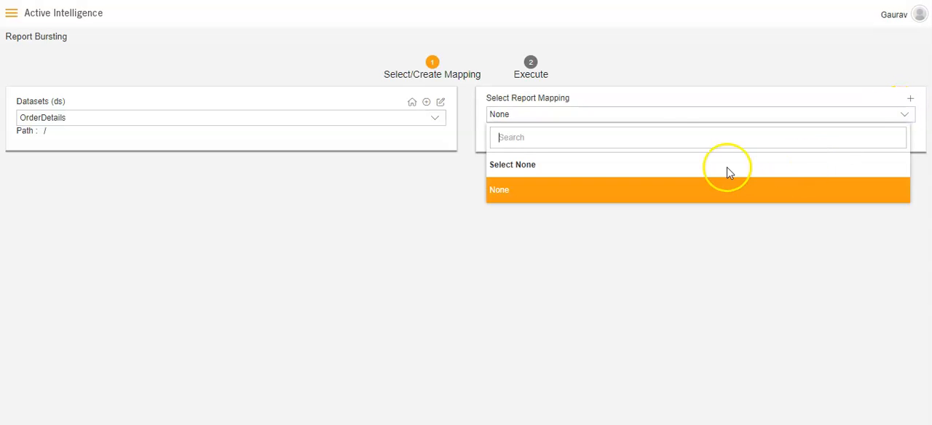
pyautogui.click(640, 136)
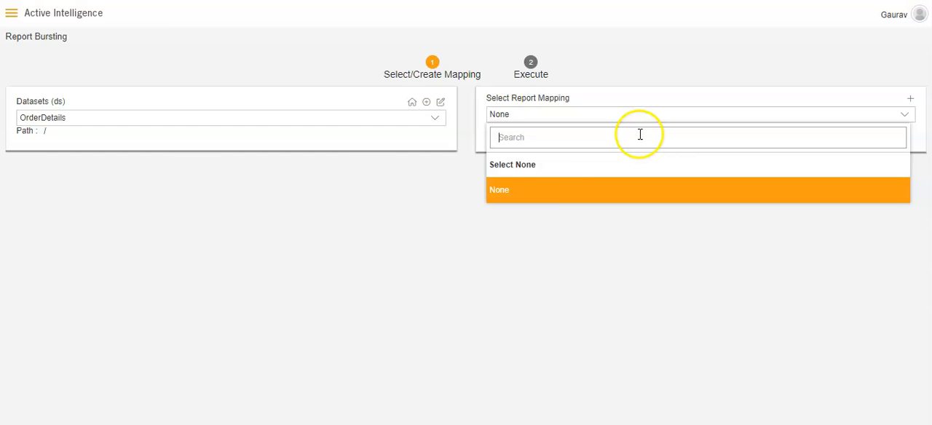
pyautogui.click(461, 174)
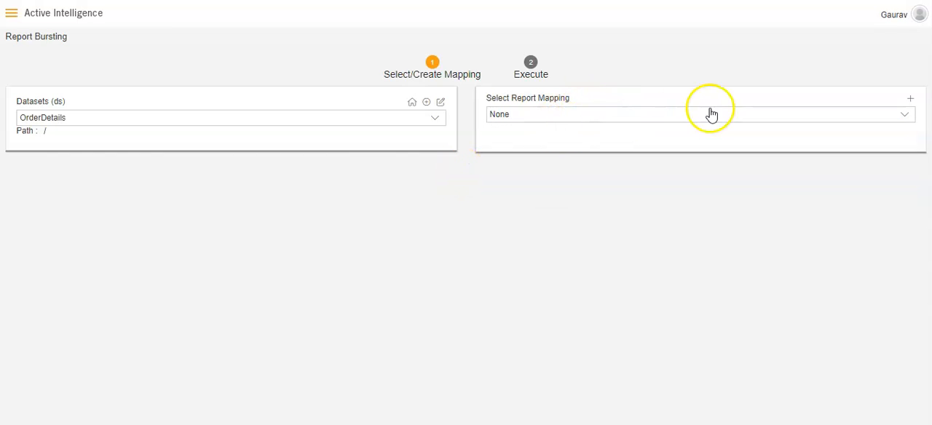
# Start a new report mapping for the OrderDetails dataset and name it "order"
pyautogui.click(908, 100)
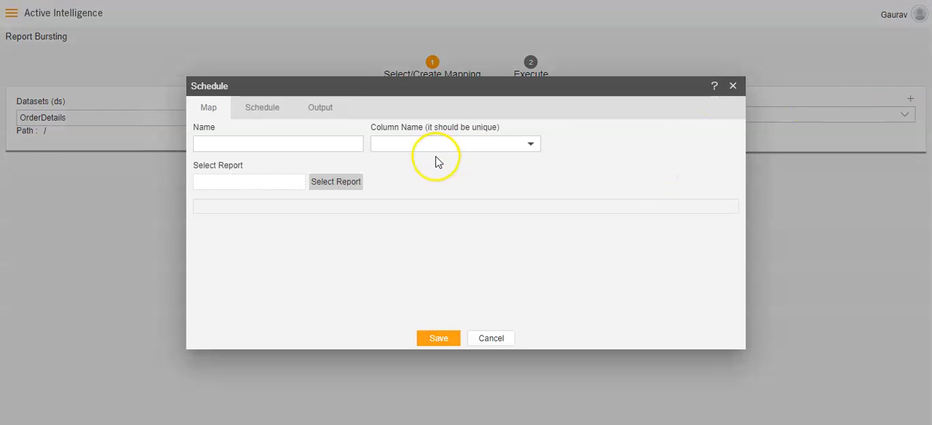
pyautogui.click(328, 147)
pyautogui.click(318, 173)
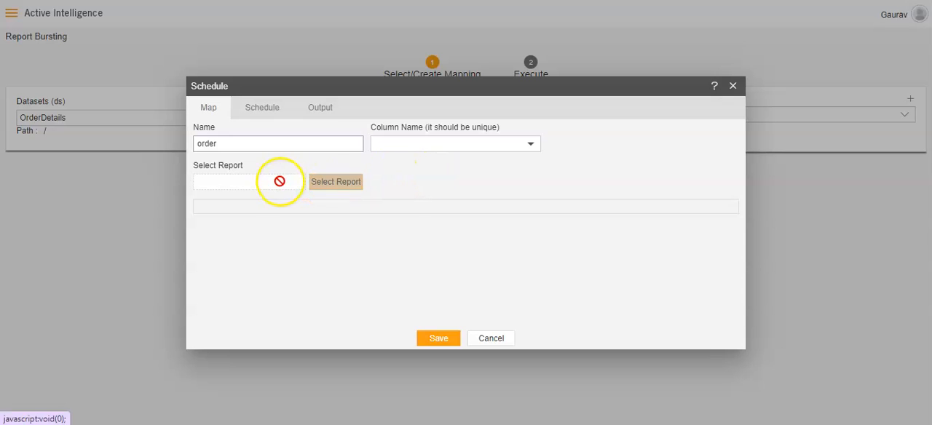
# Choose Order details.rptdesign from the second Templates folder as the mapping's report
pyautogui.click(330, 184)
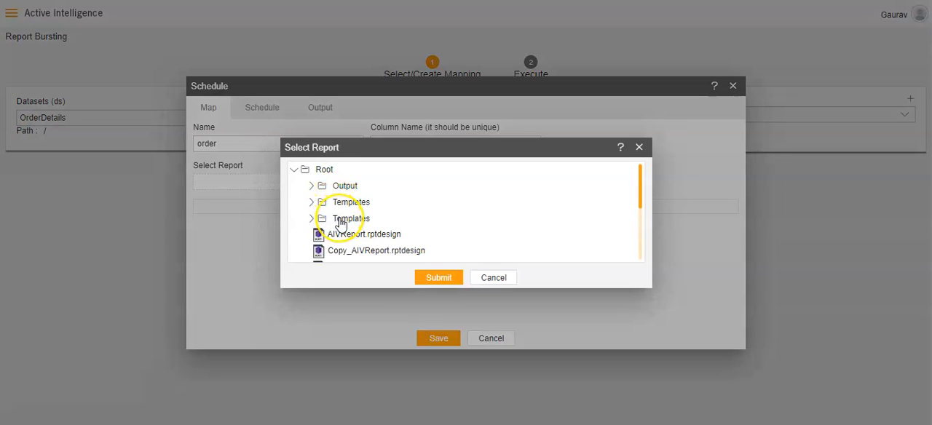
pyautogui.click(312, 219)
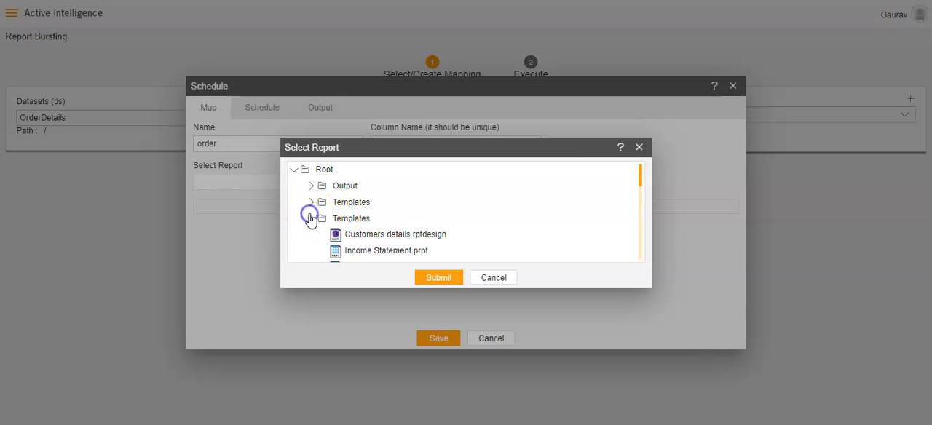
pyautogui.moveTo(638, 176); pyautogui.dragTo(641, 198)
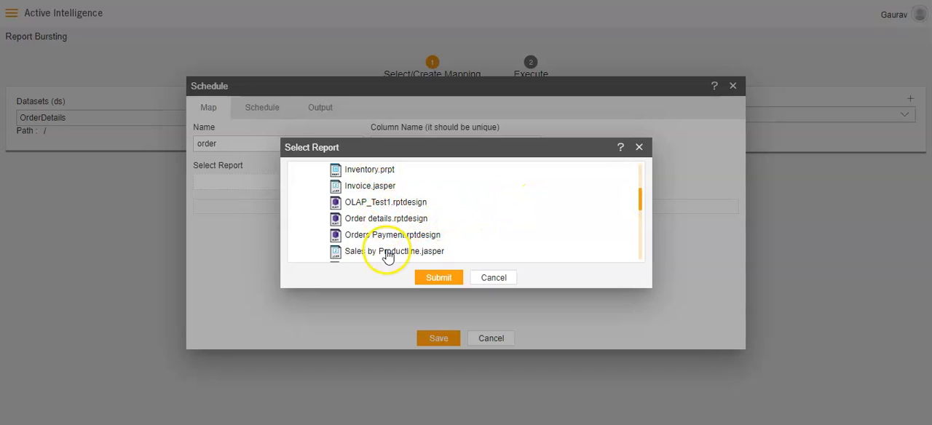
pyautogui.click(384, 220)
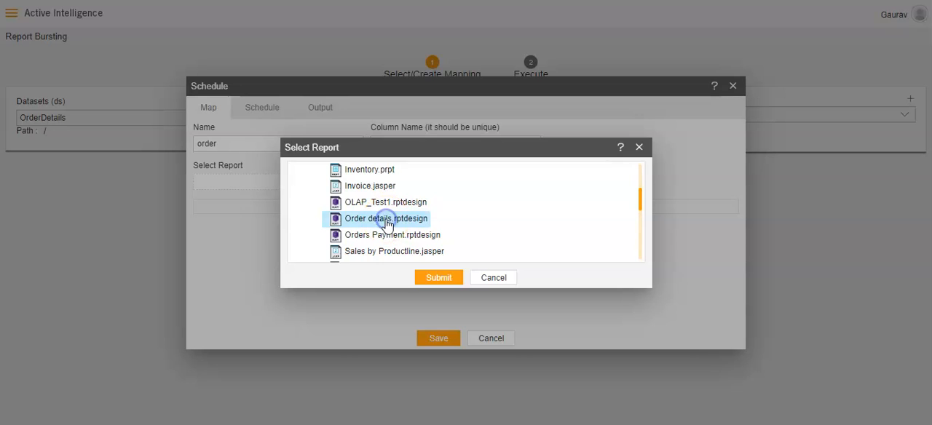
pyautogui.click(437, 280)
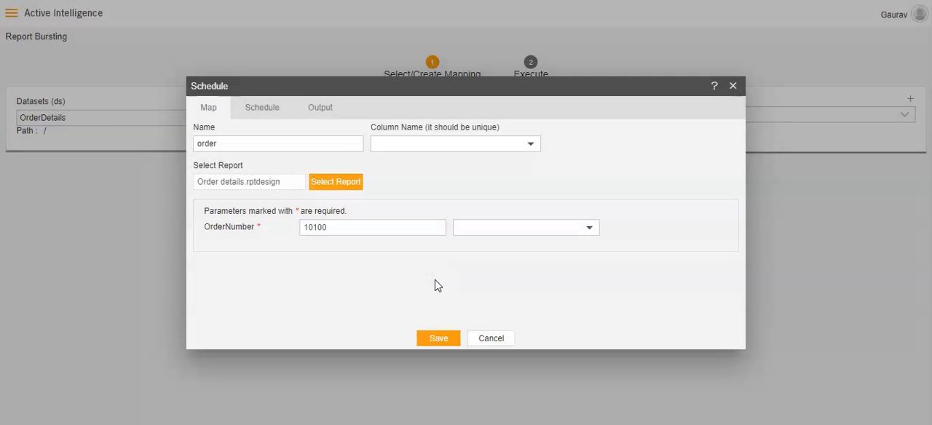
# Set the mapping's unique column to ORDERNUMBER and map the OrderNumber report parameter to the ORDERNUMBER column
pyautogui.click(528, 143)
pyautogui.click(496, 167)
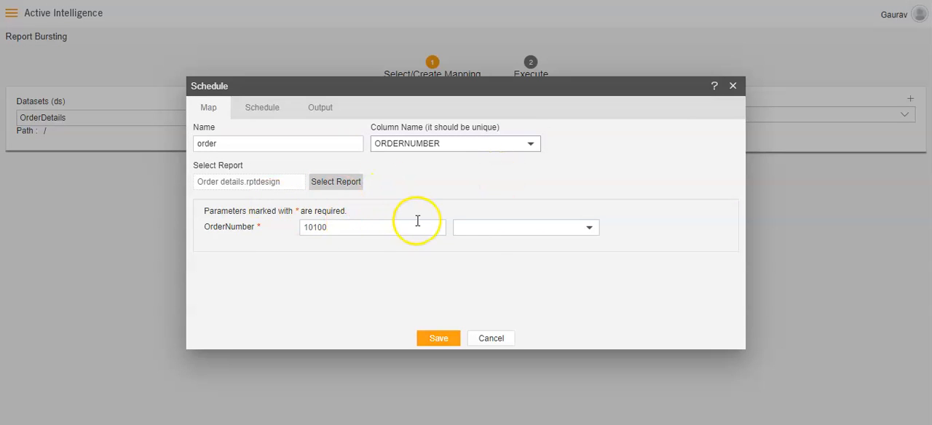
pyautogui.click(496, 228)
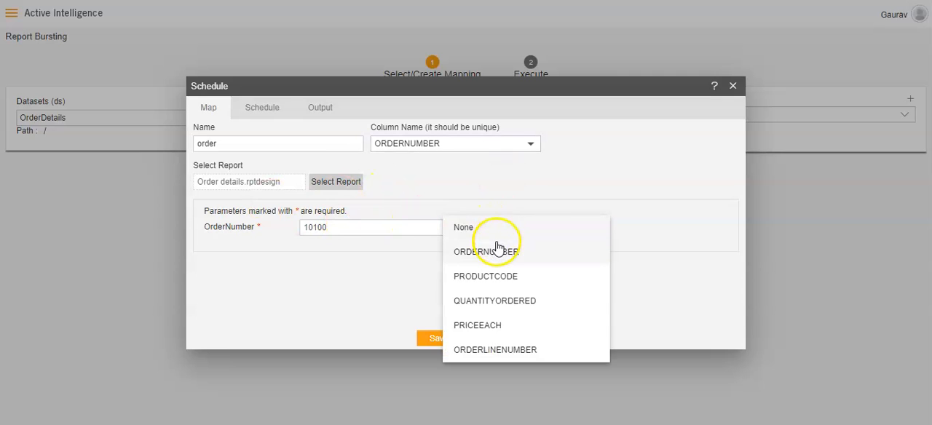
pyautogui.click(495, 245)
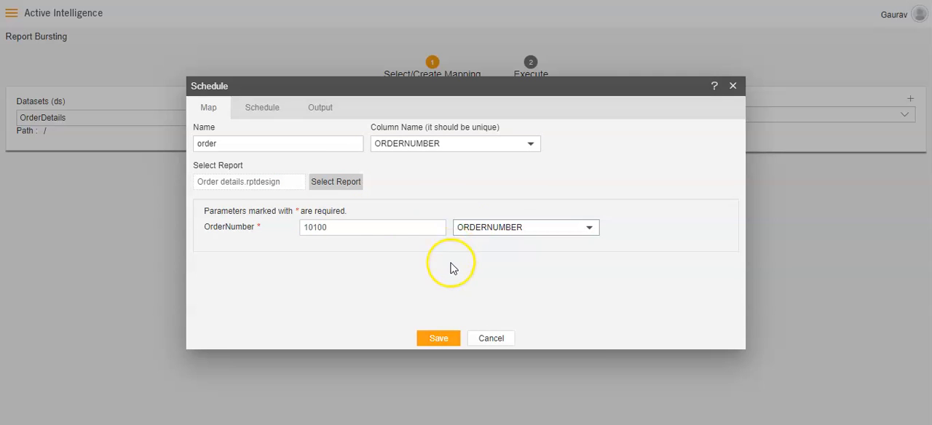
# Configure the output with ORDERNUMBER as the name column and pdf as the format, and save the mapping
pyautogui.click(318, 117)
pyautogui.click(429, 143)
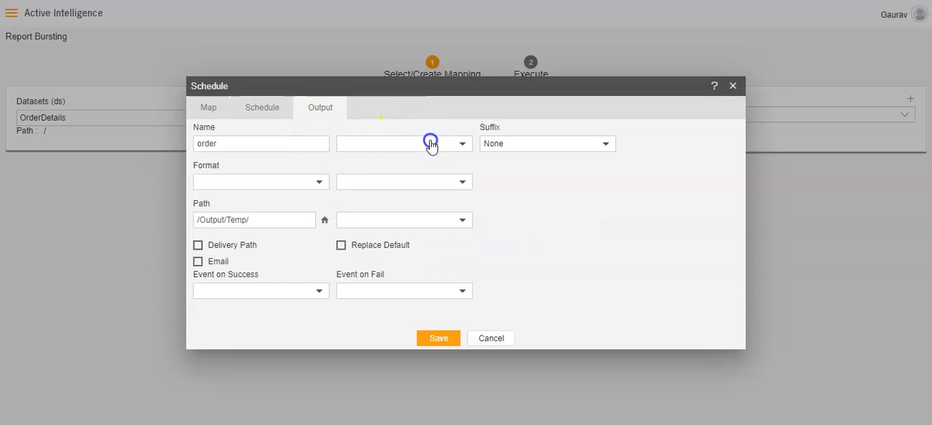
pyautogui.click(417, 169)
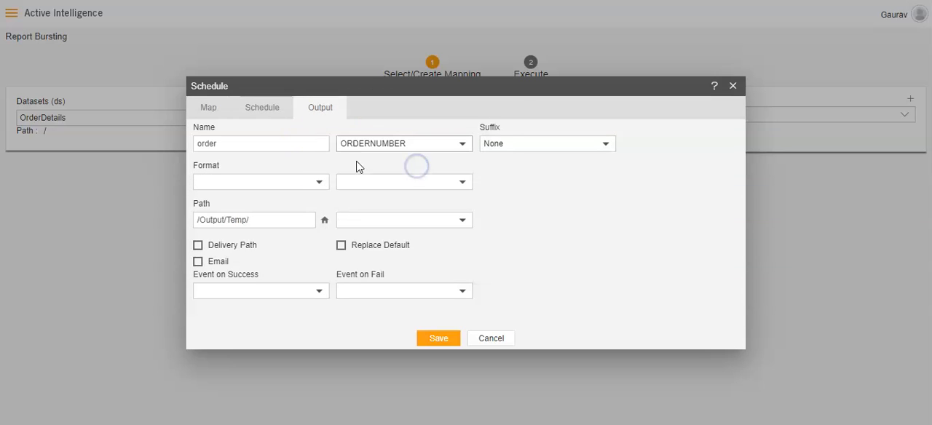
pyautogui.click(318, 182)
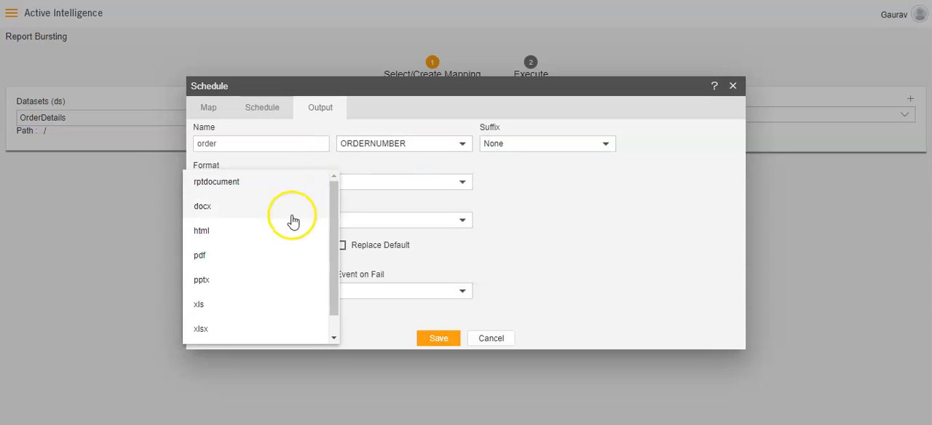
pyautogui.click(260, 262)
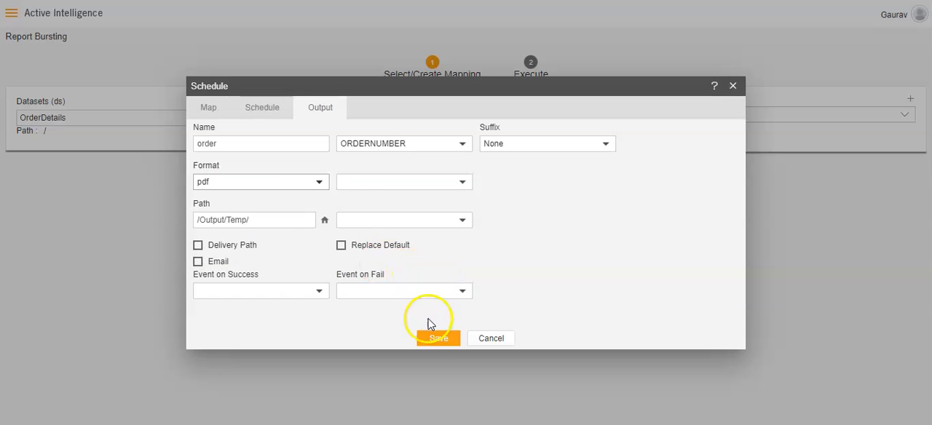
pyautogui.click(437, 339)
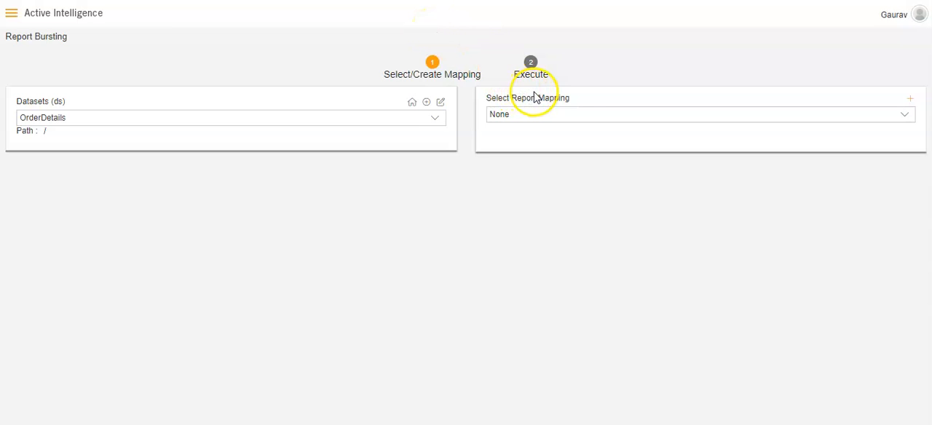
# Search the report mappings for "order" and select the mapping named order
pyautogui.click(904, 118)
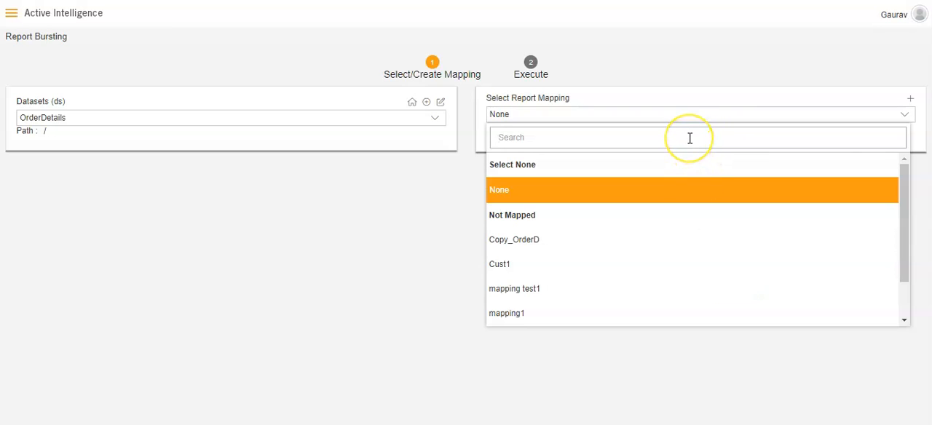
pyautogui.write('order')
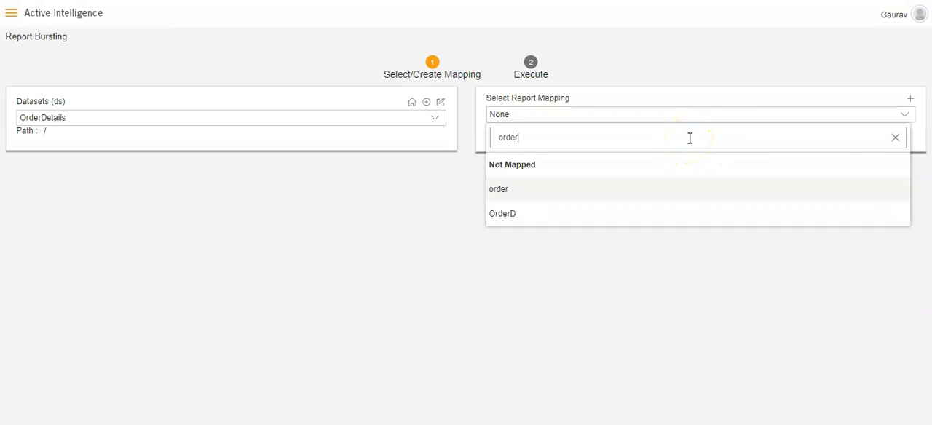
pyautogui.click(662, 193)
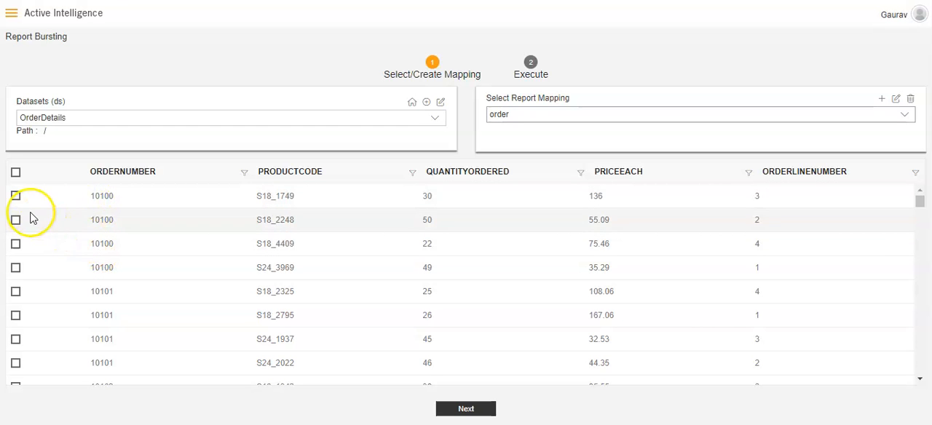
# Select the first five rows of the dataset table and proceed to the Execute stage
pyautogui.click(15, 196)
pyautogui.click(16, 219)
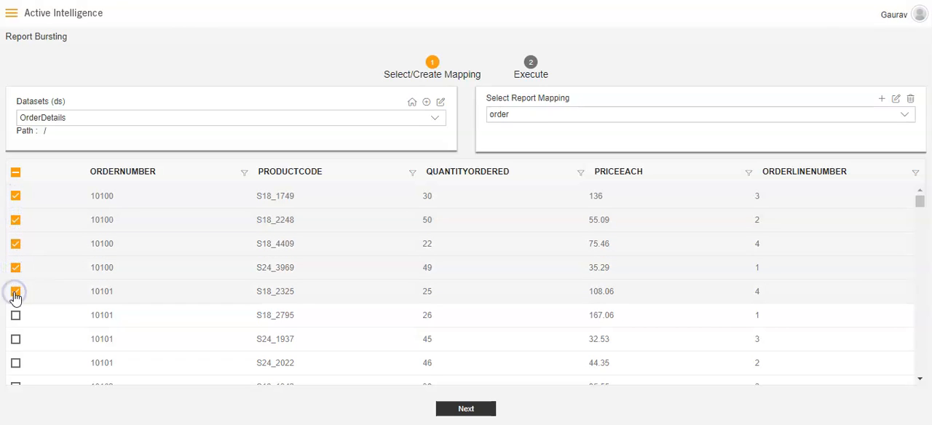
pyautogui.click(470, 411)
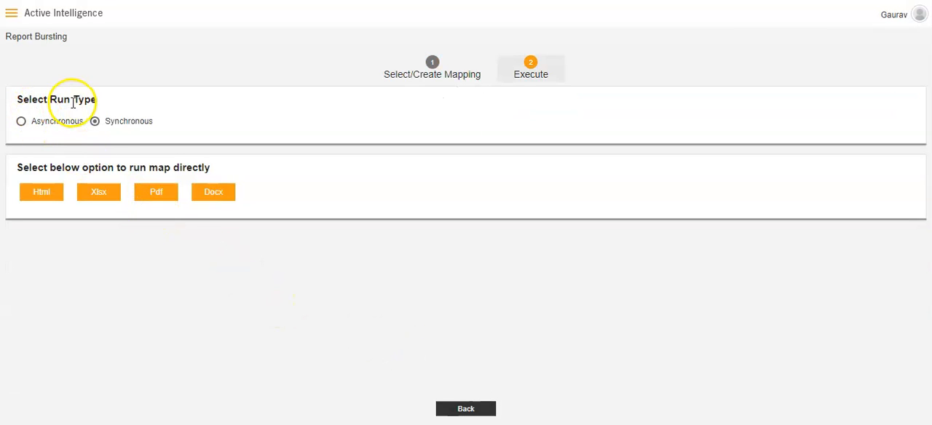
# Compare the options offered by the Asynchronous and Synchronous run types and leave the run type set to Asynchronous
pyautogui.click(22, 121)
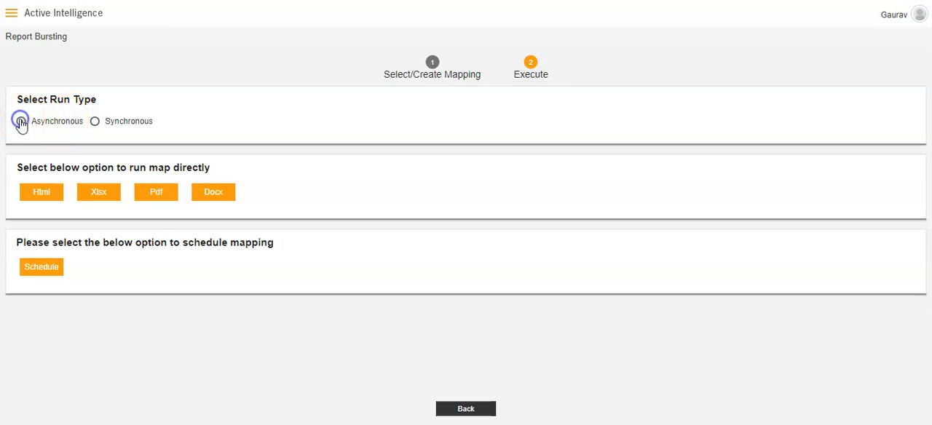
pyautogui.click(96, 122)
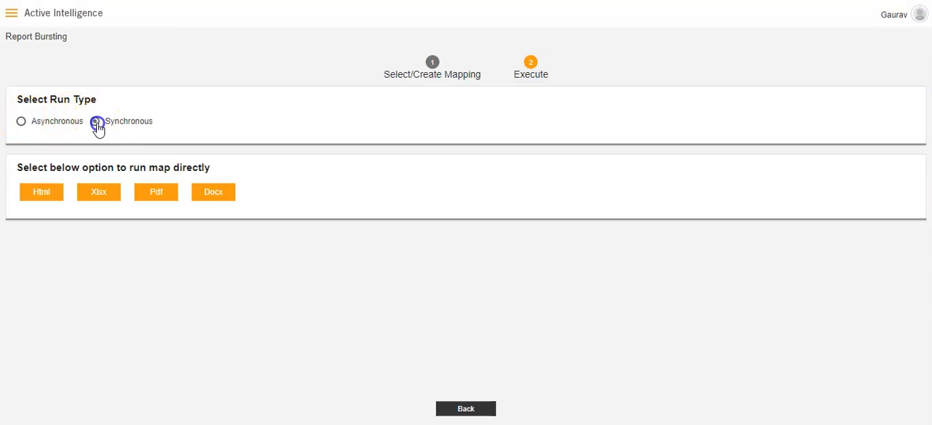
pyautogui.click(21, 123)
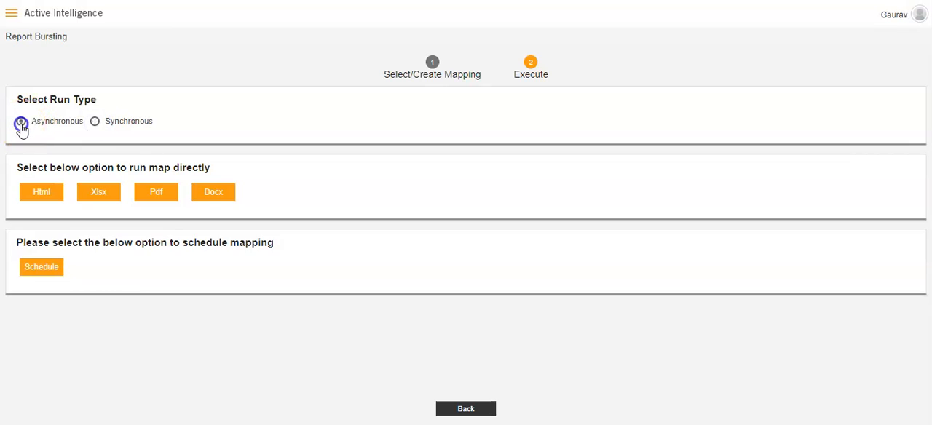
pyautogui.click(35, 245)
pyautogui.click(95, 123)
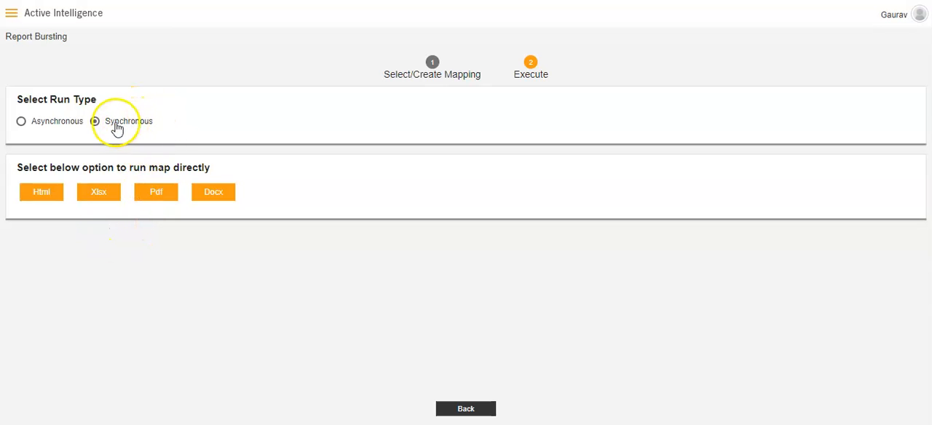
pyautogui.click(21, 122)
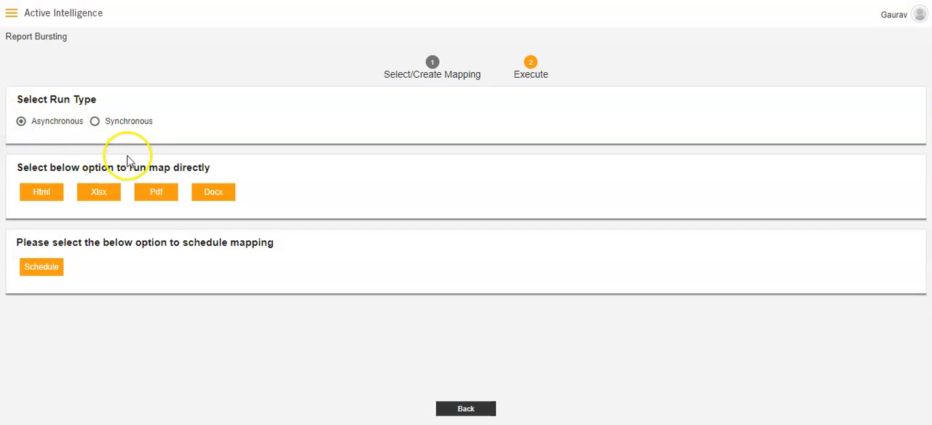
# Run the order mapping directly as Pdf, and start scheduling it with ORDERNUMBER as the unique column name
pyautogui.click(154, 203)
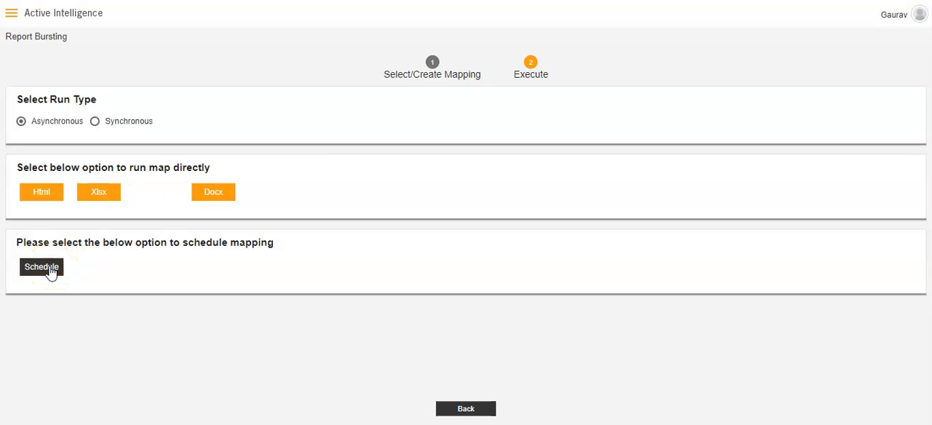
pyautogui.click(49, 273)
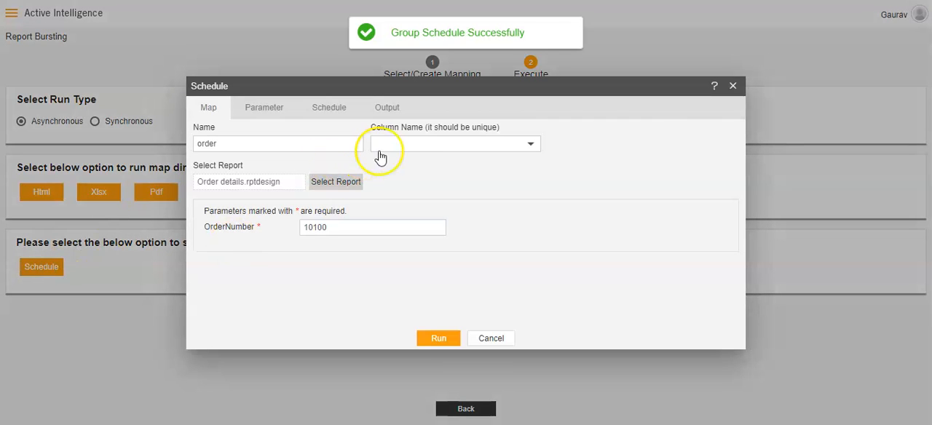
pyautogui.click(442, 144)
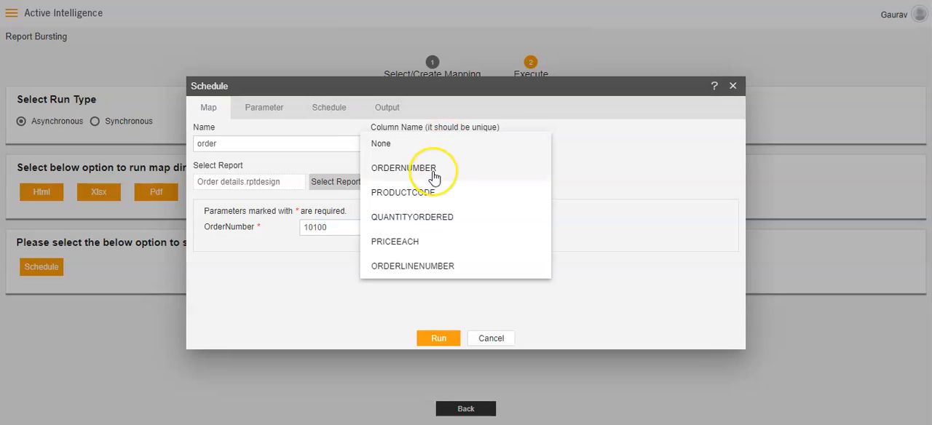
pyautogui.click(433, 171)
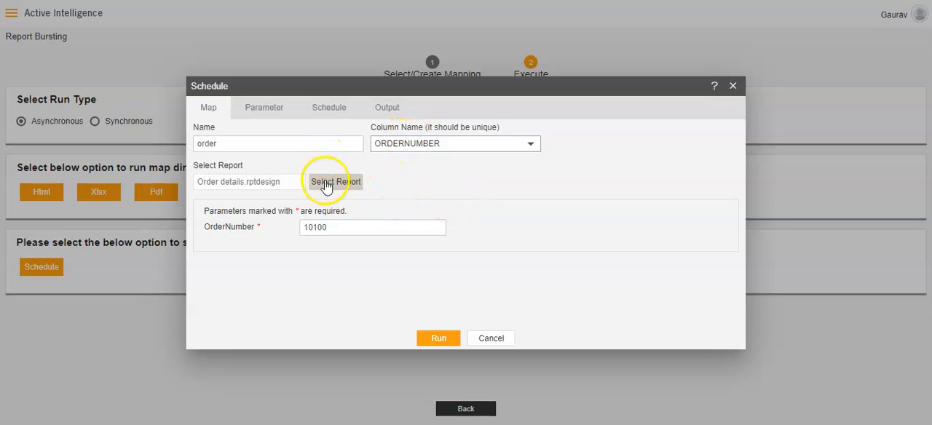
# Review the schedule and output settings, keeping the Right Now frequency and pdf output to /Output/Temp/, and run the scheduled mapping
pyautogui.click(328, 113)
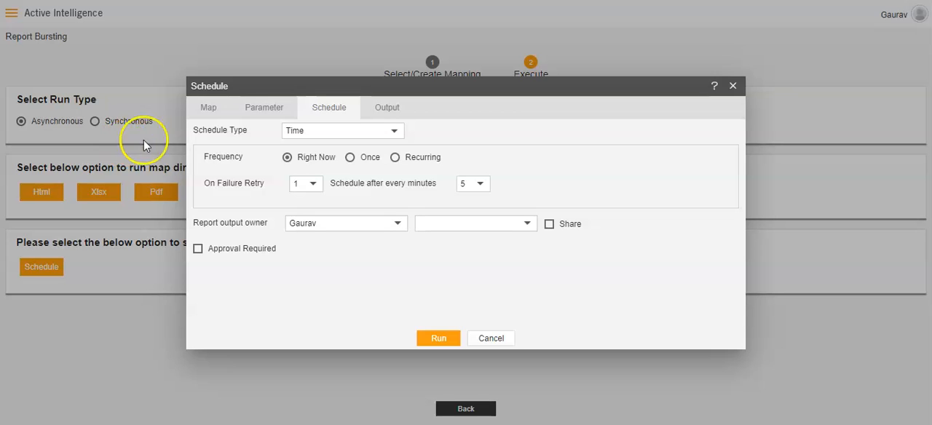
pyautogui.click(388, 108)
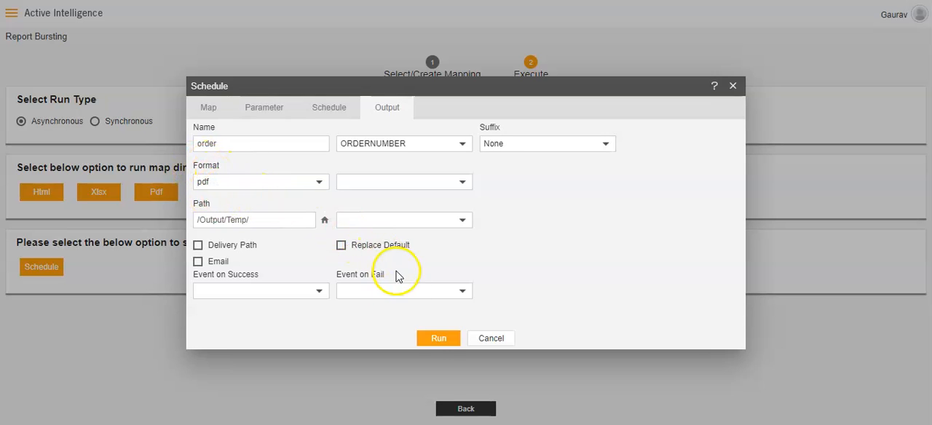
pyautogui.click(438, 342)
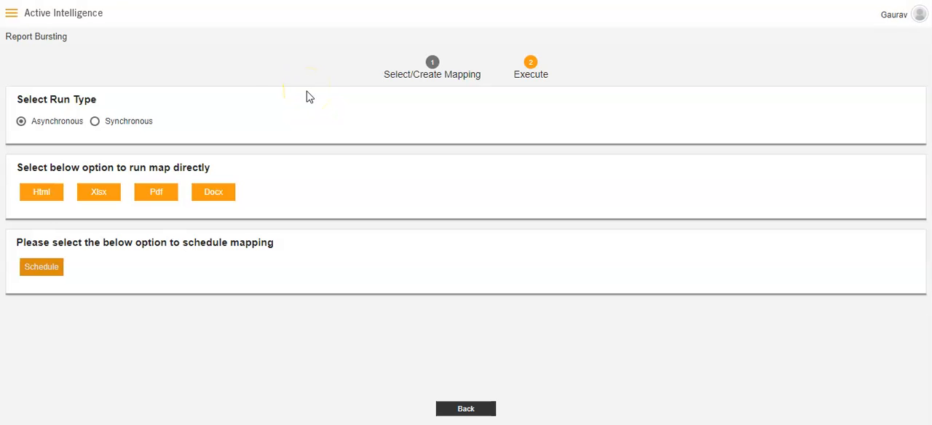
# Go to Reports and open the PDF file 10100 from the Output/Temp folder
pyautogui.click(11, 14)
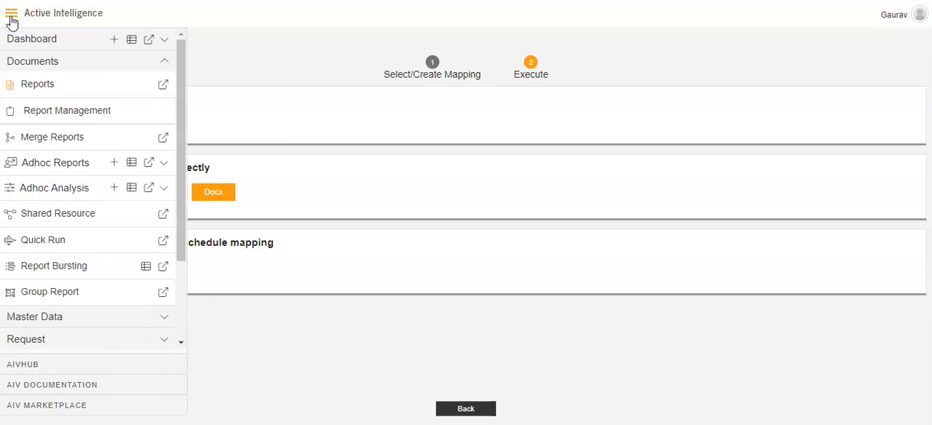
pyautogui.doubleClick(31, 61)
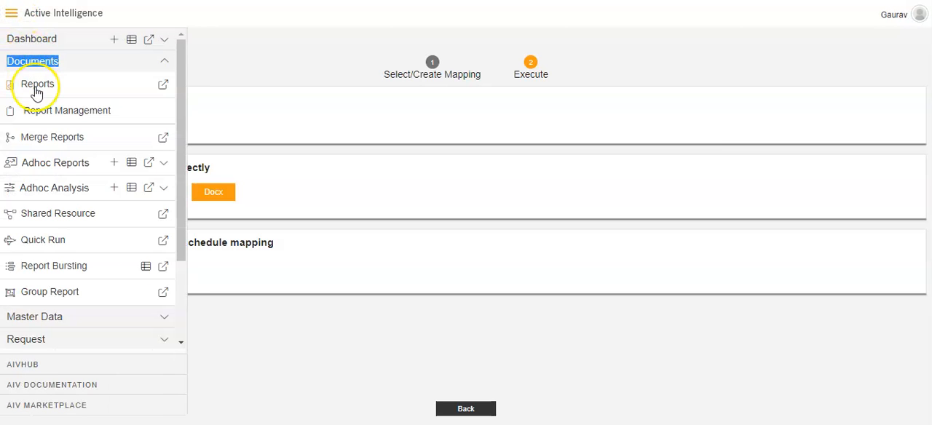
pyautogui.click(36, 92)
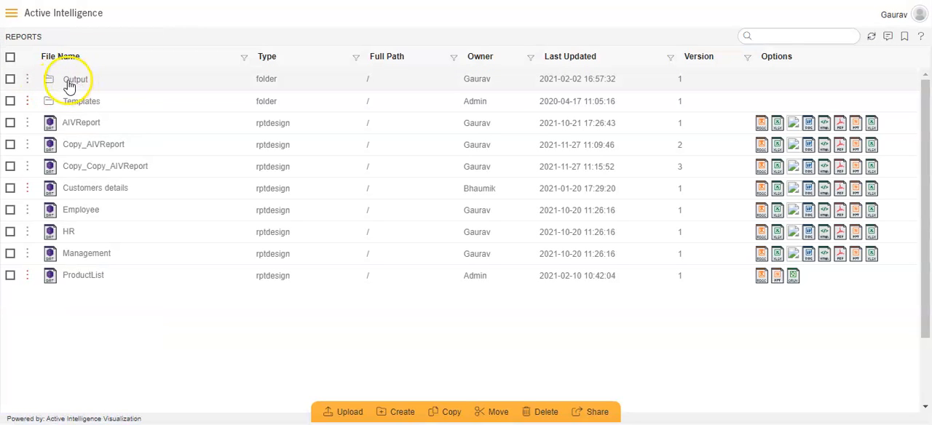
pyautogui.click(69, 85)
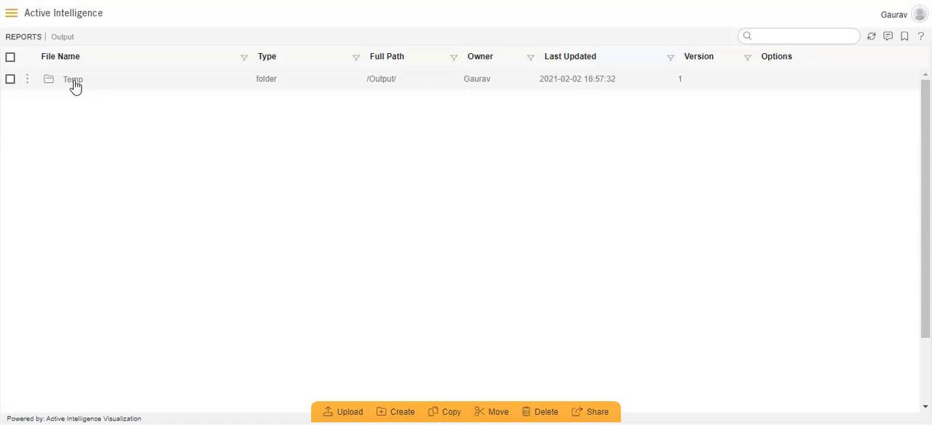
pyautogui.click(75, 85)
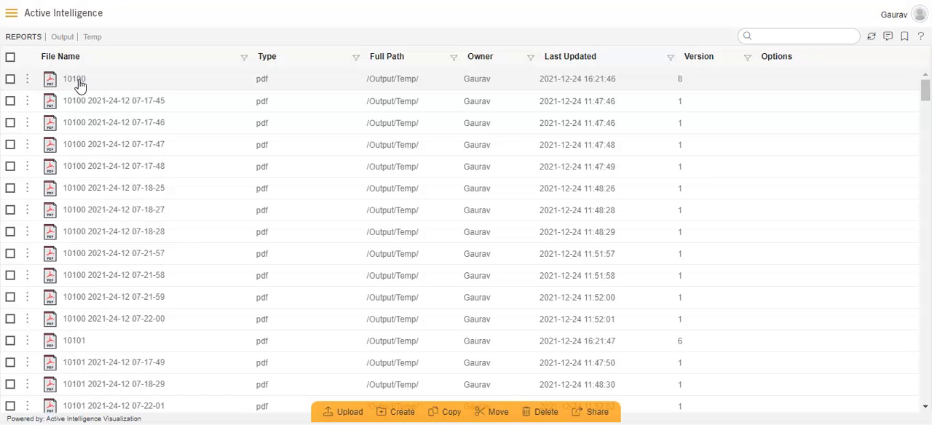
pyautogui.click(78, 82)
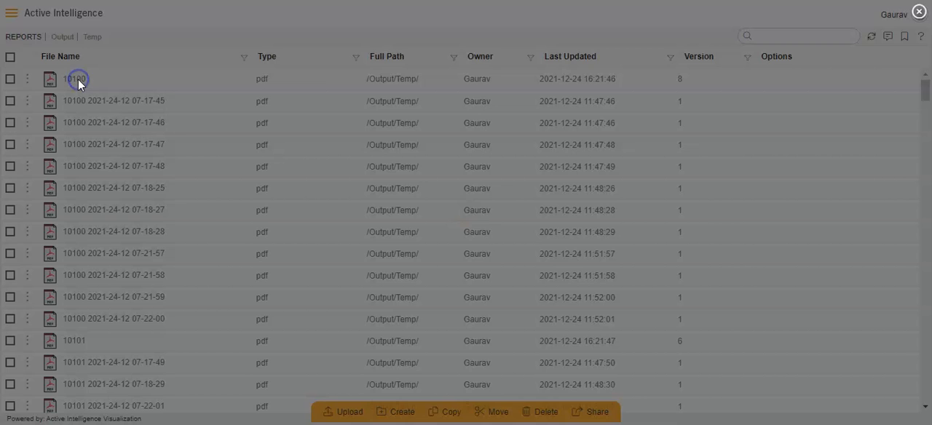